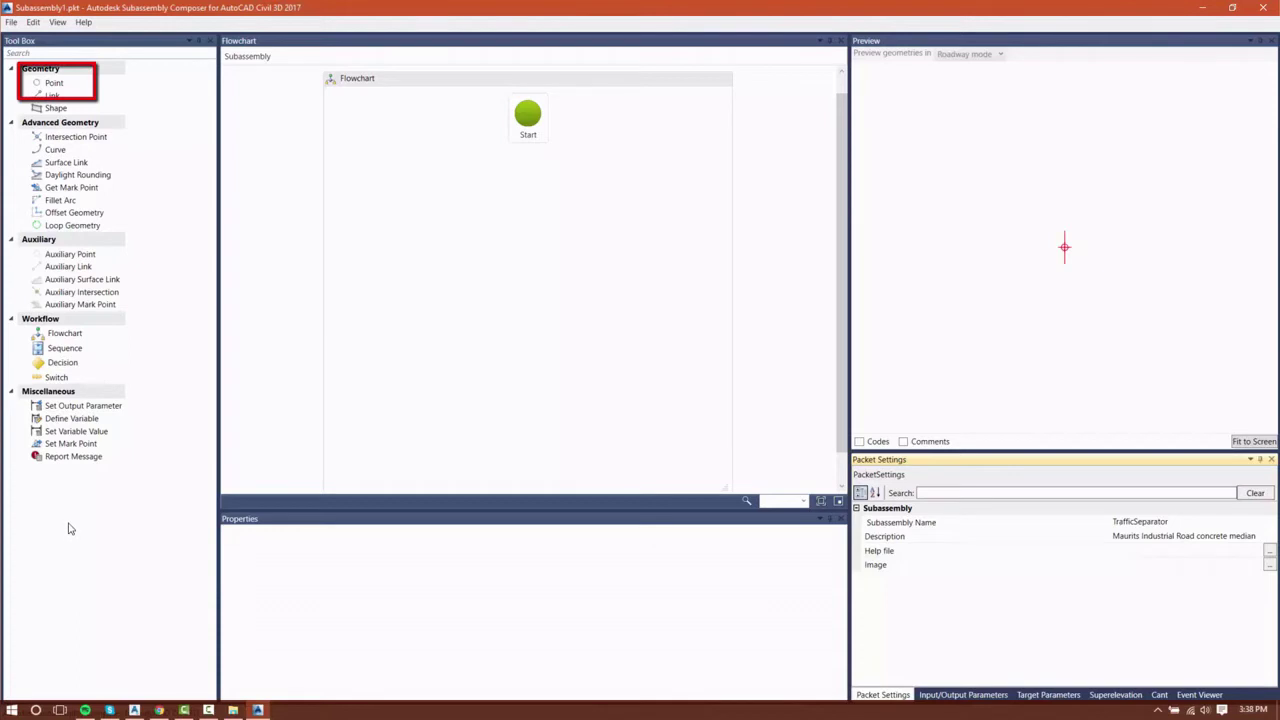
# Add point P1 below Start in the flowchart and give it the point code TOP_MEDIAN
pyautogui.click(74, 84)
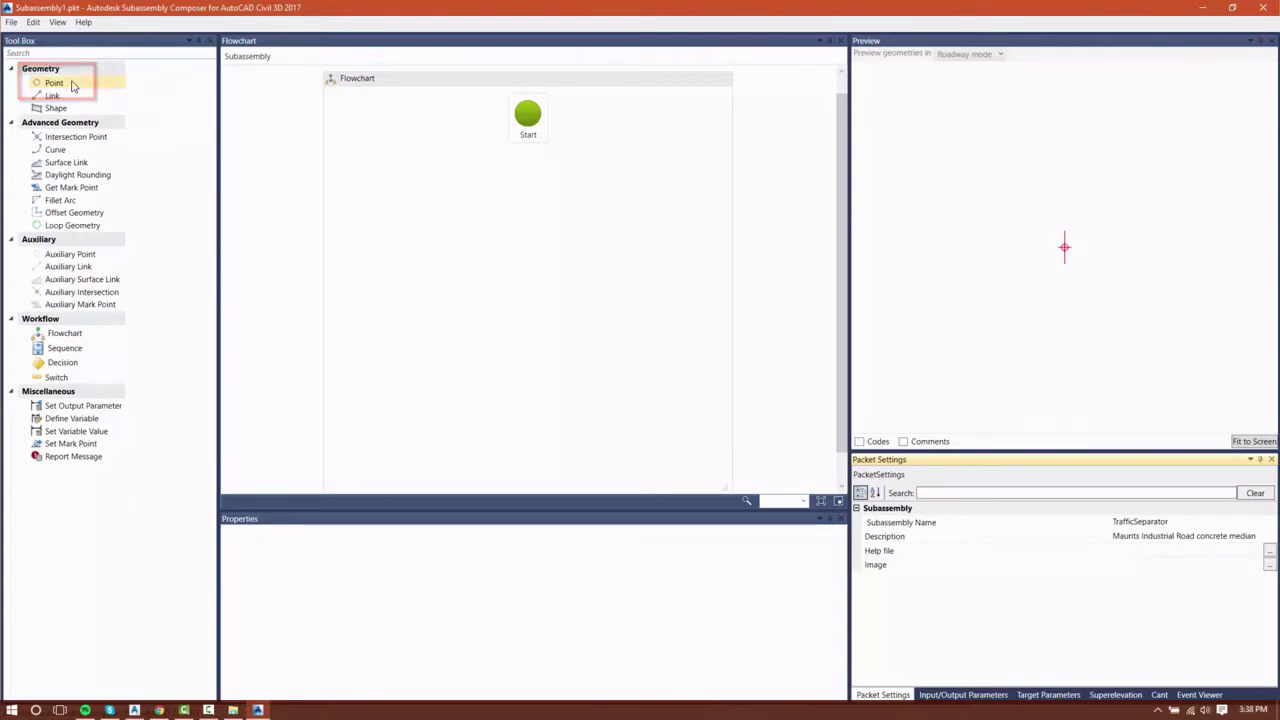
pyautogui.moveTo(55, 83)
pyautogui.mouseDown()
pyautogui.moveTo(541, 194)
pyautogui.moveTo(666, 246)
pyautogui.mouseUp()
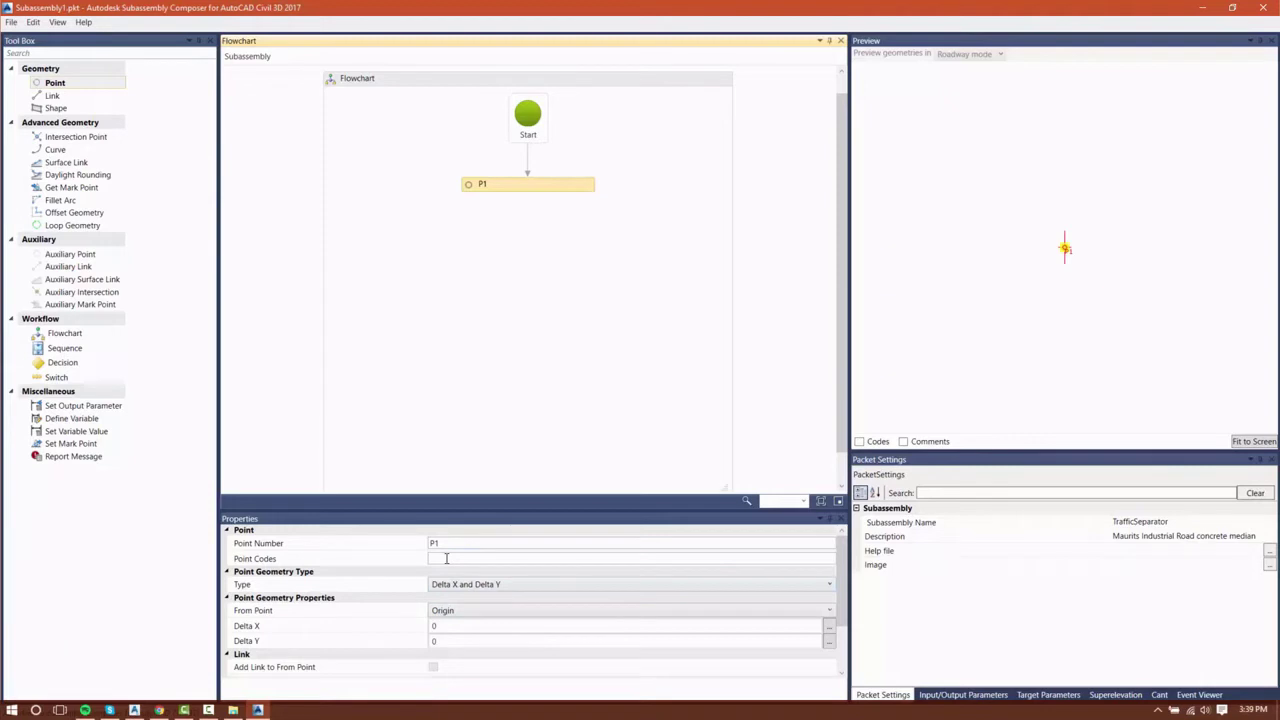
pyautogui.click(446, 558)
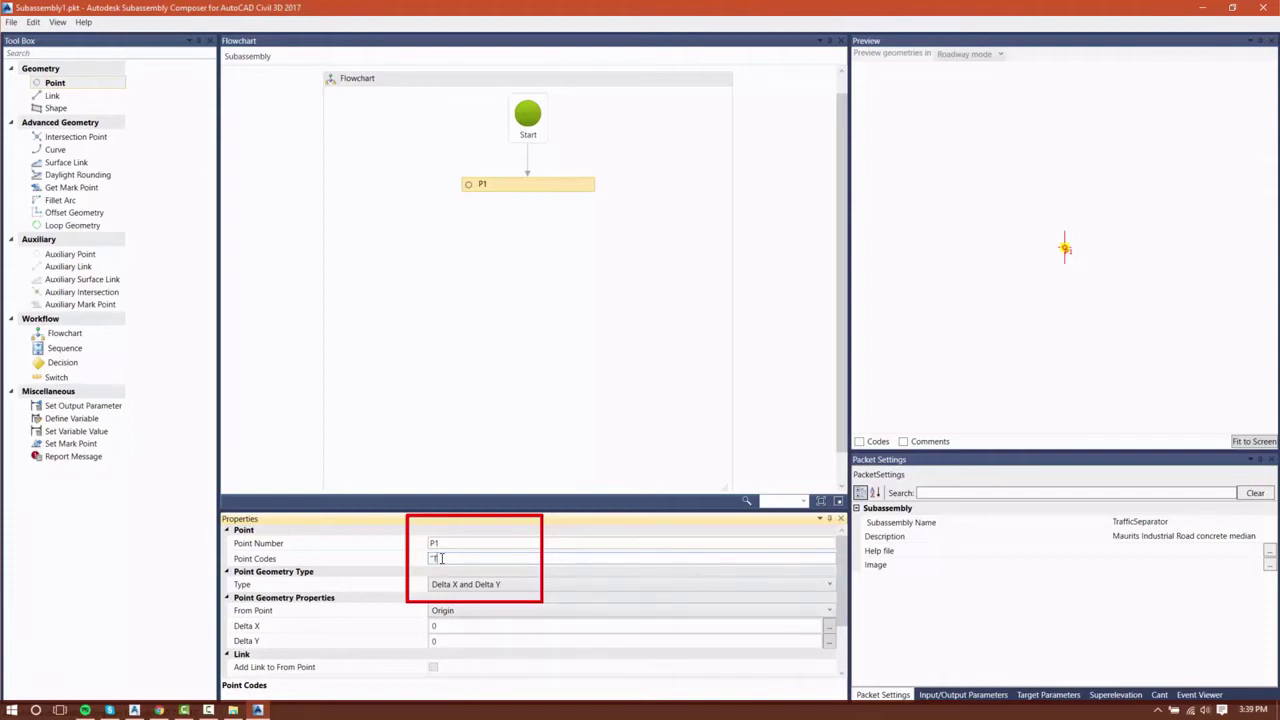
pyautogui.write('OP_MEDIAN')
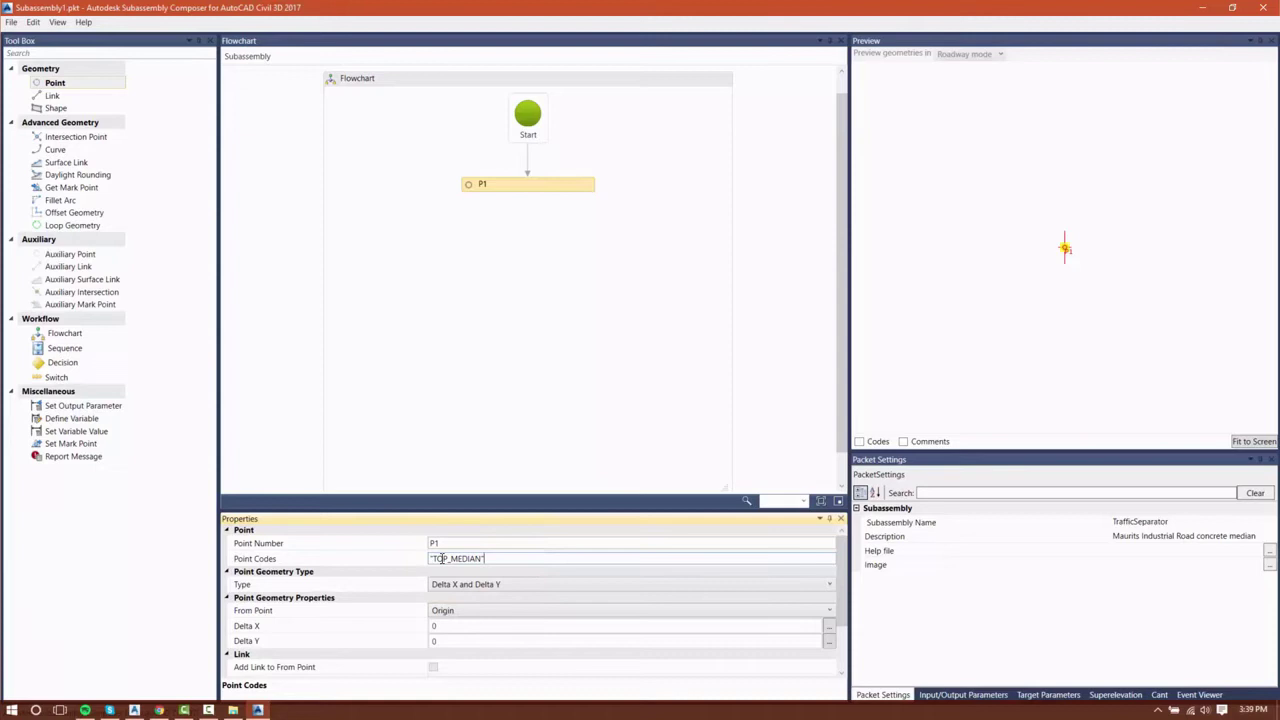
# Keep P1 as Delta X and Delta Y from Origin, with Delta X 0.3 and Delta Y 0
pyautogui.click(511, 591)
pyautogui.hotkey('alt', 'Down')
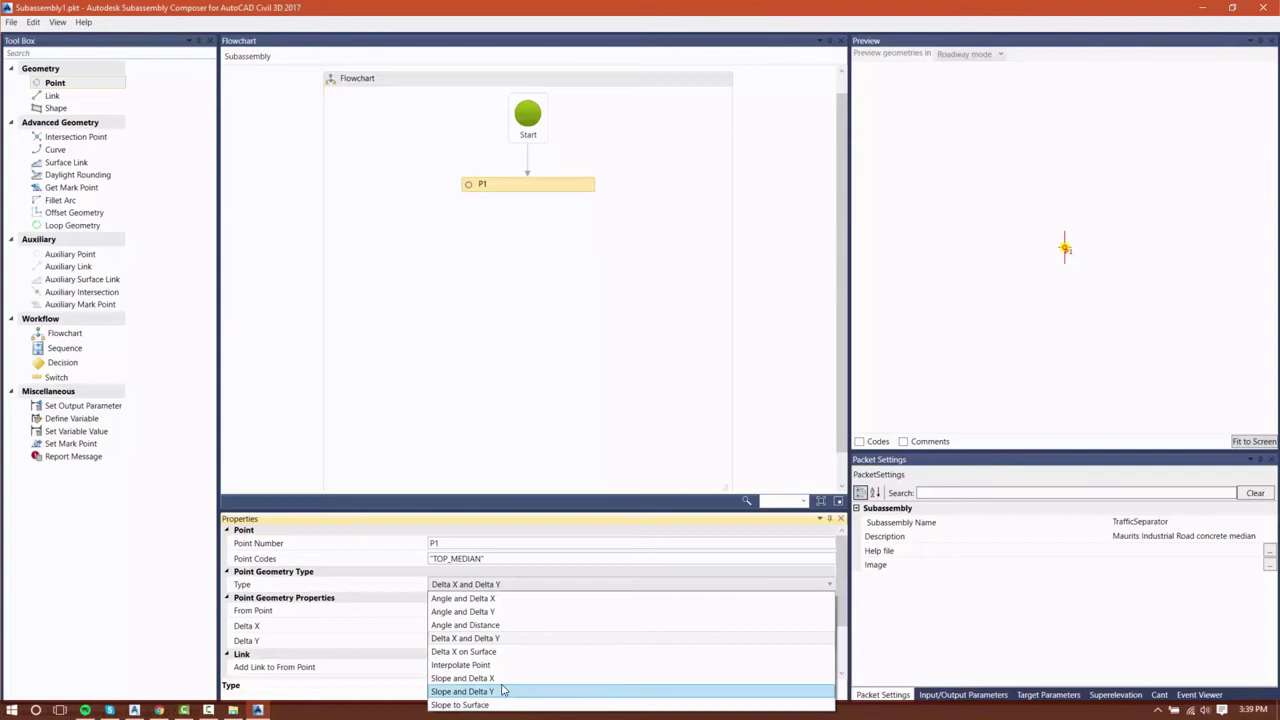
pyautogui.click(472, 586)
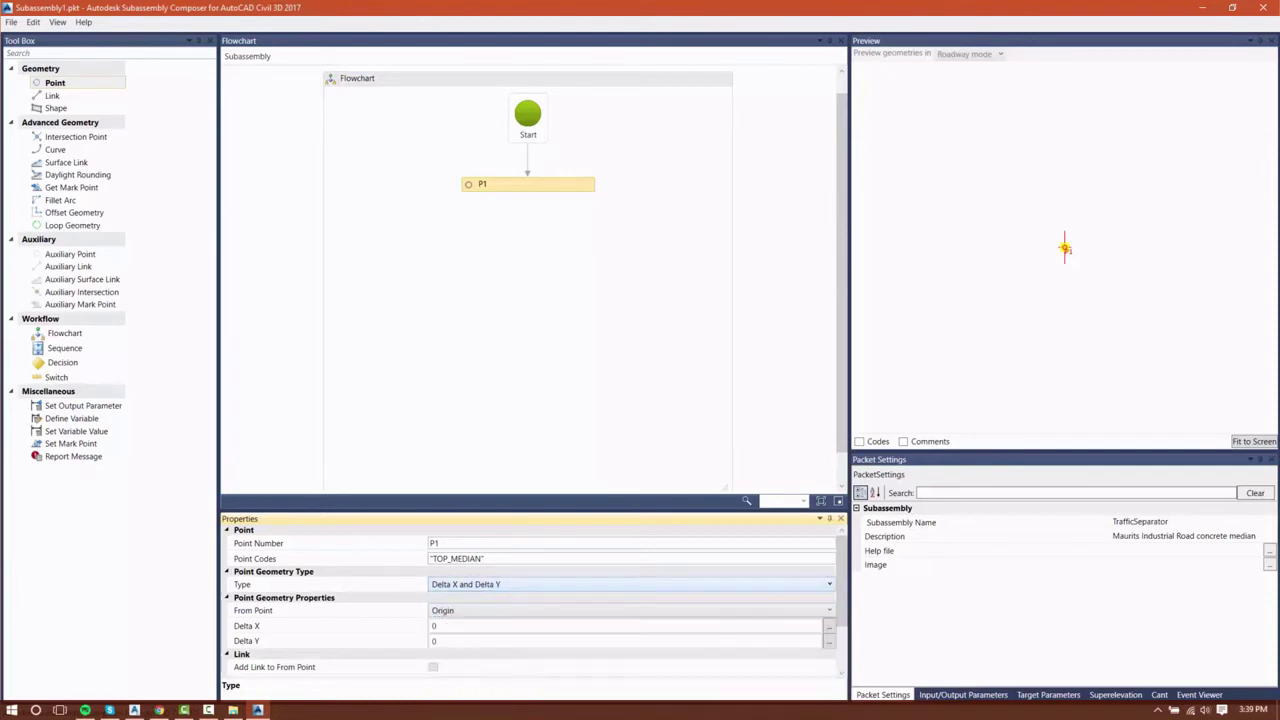
pyautogui.click(446, 627)
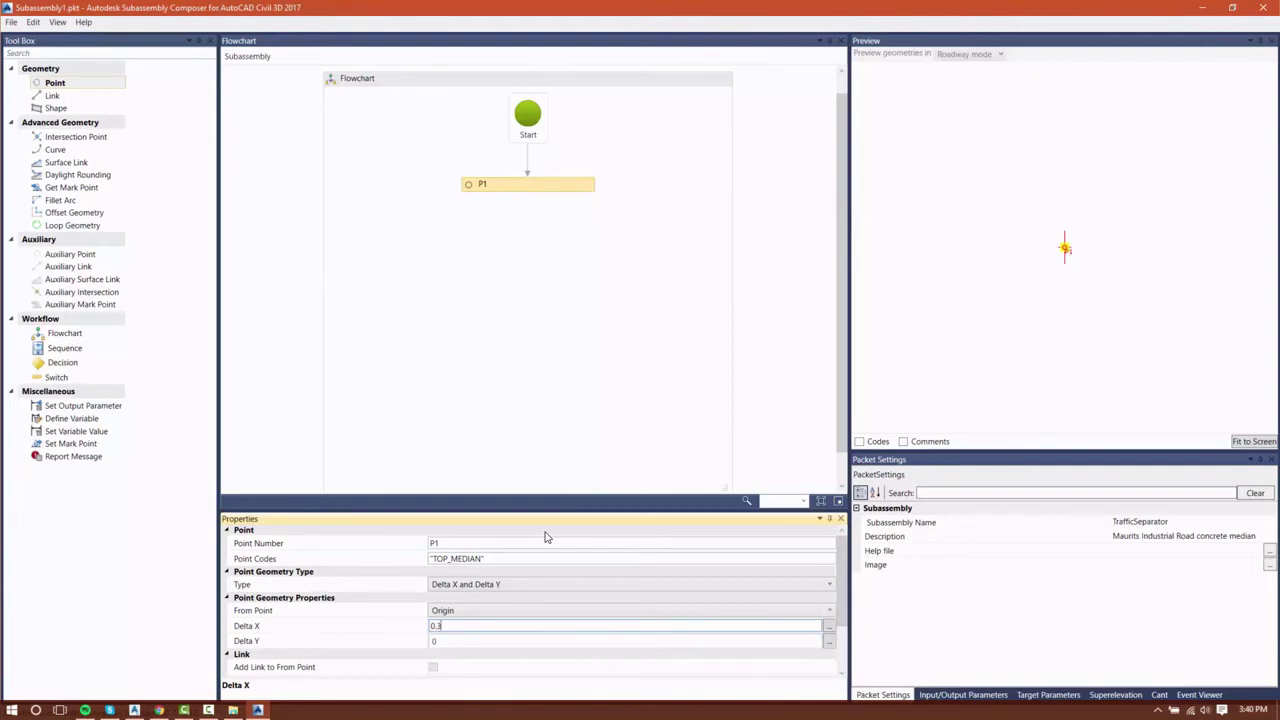
pyautogui.press('Return')
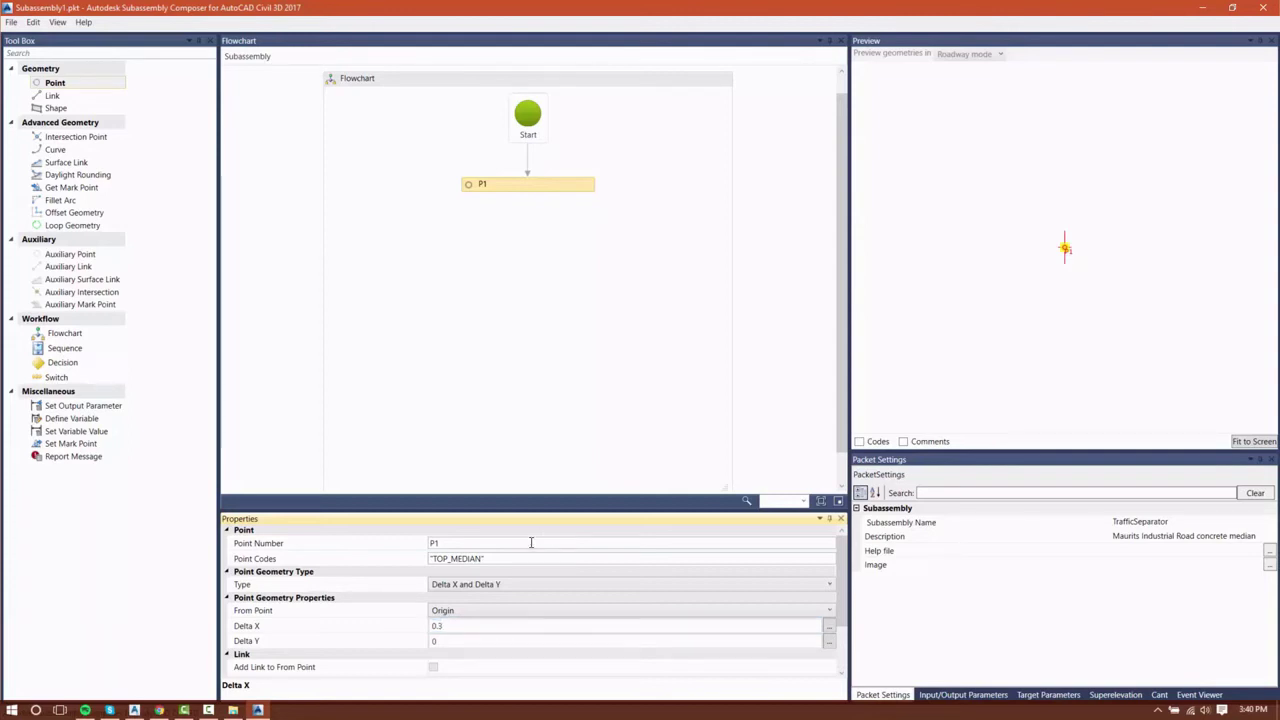
pyautogui.click(523, 642)
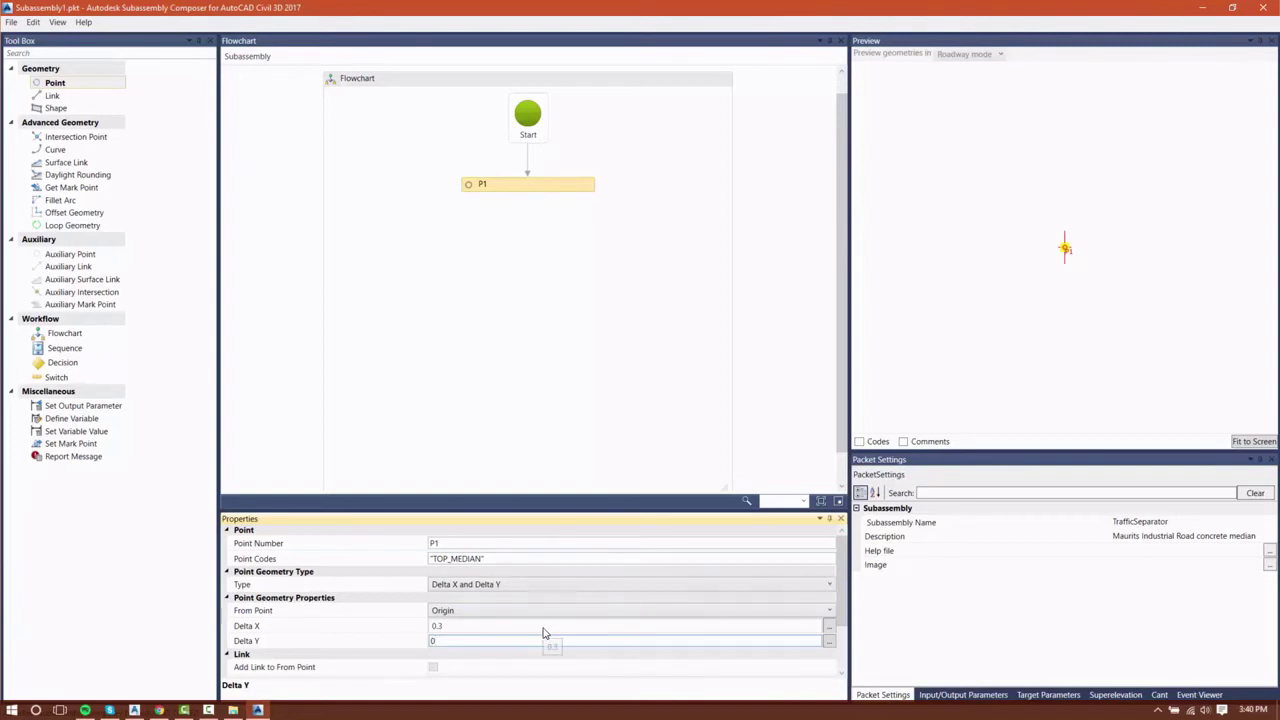
# Review P1's Link and Comment properties and fit the preview around point P1
pyautogui.scroll(-2, 500, 670)
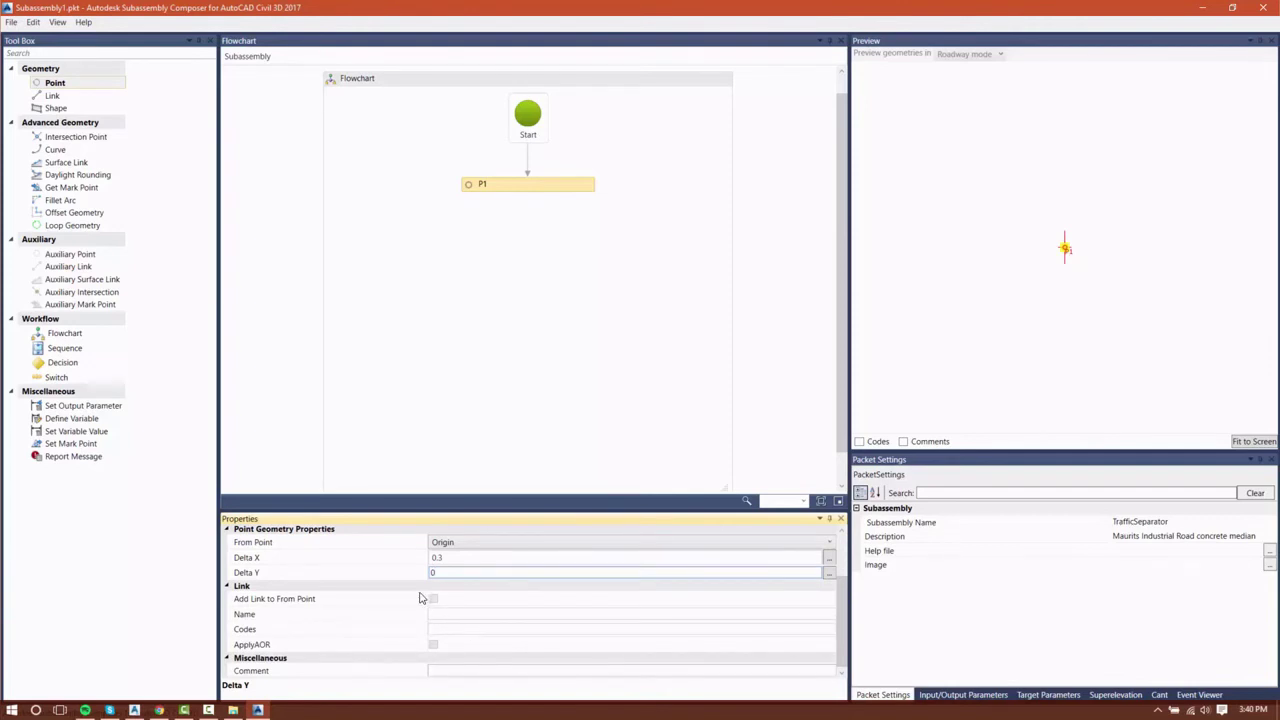
pyautogui.click(439, 671)
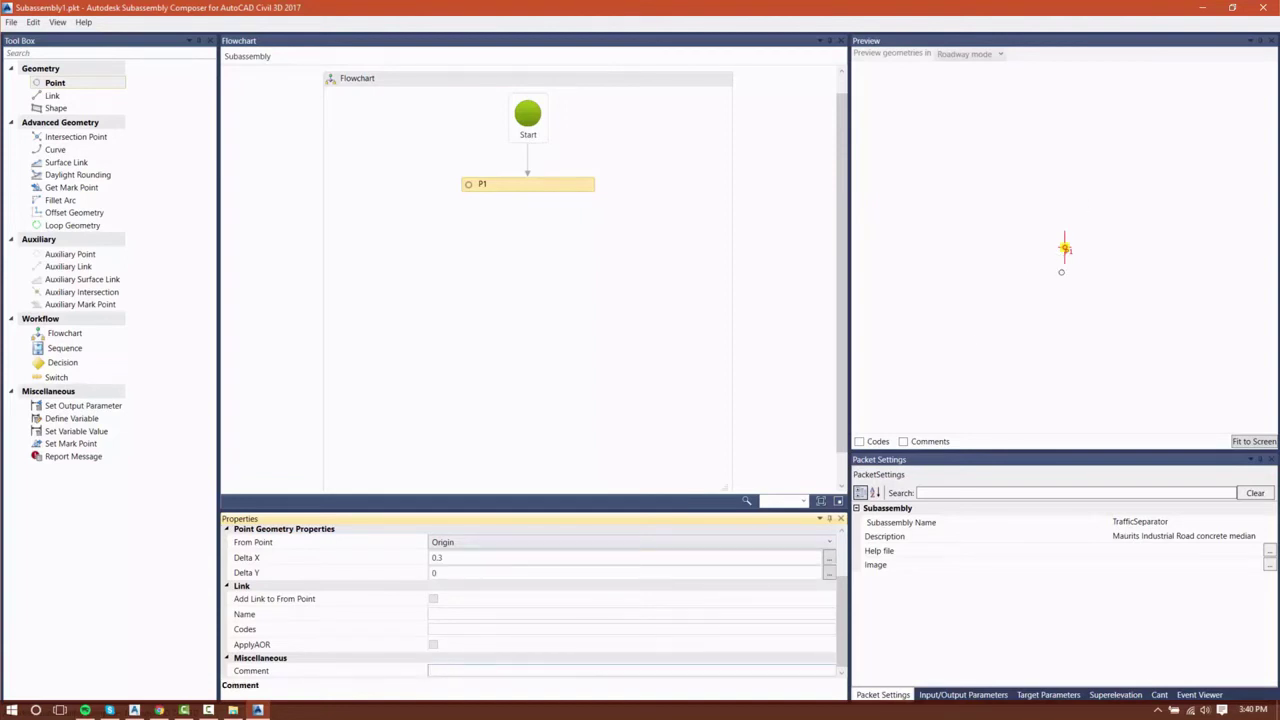
pyautogui.click(1262, 441)
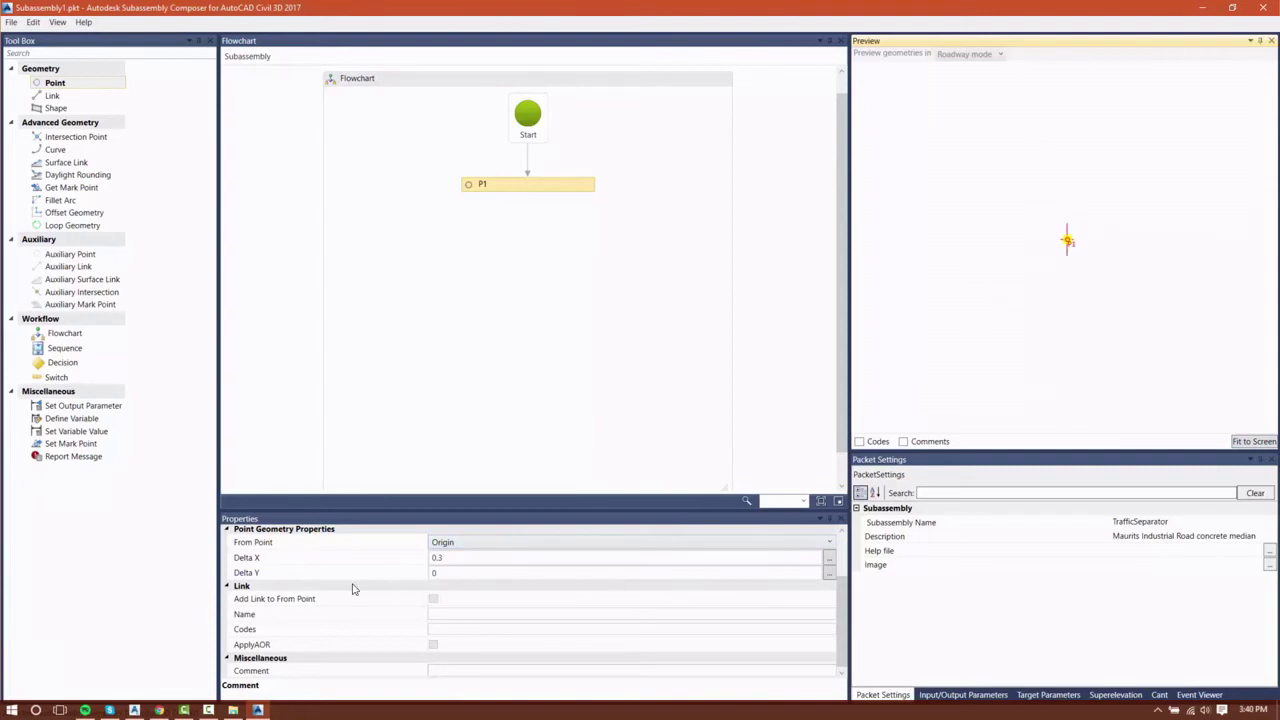
pyautogui.scroll(1, 445, 668)
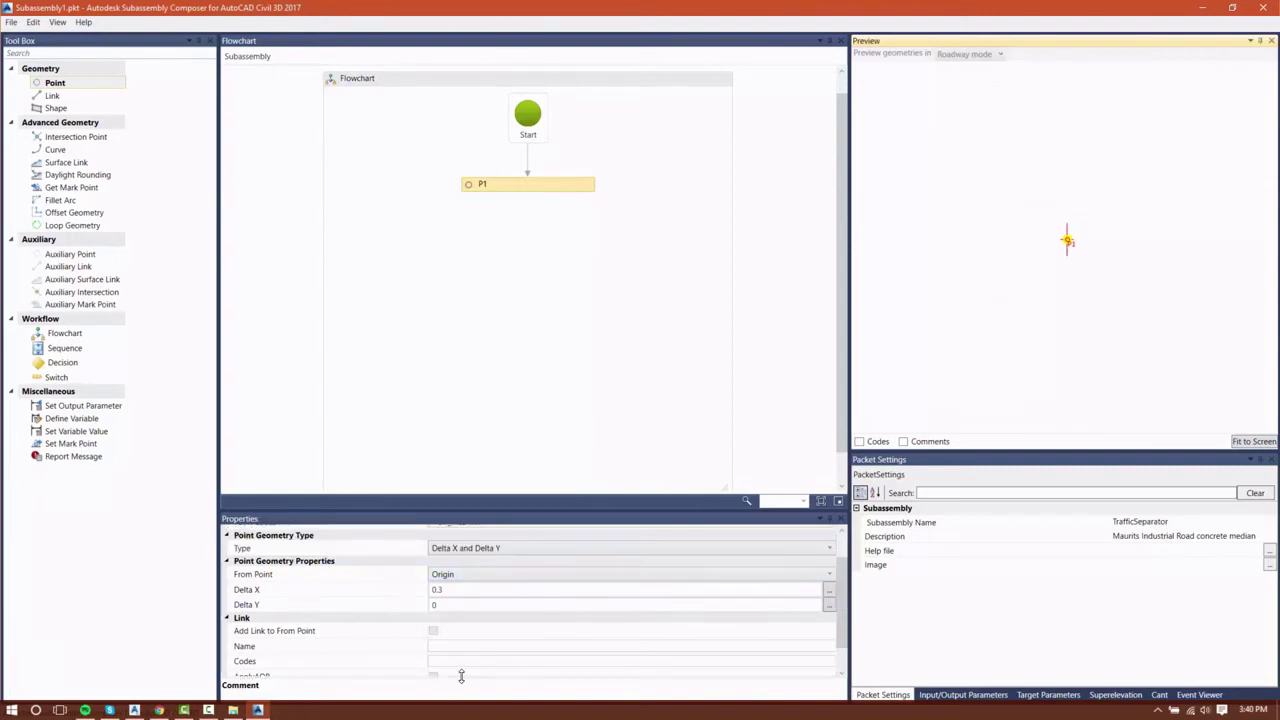
pyautogui.scroll(1, 460, 662)
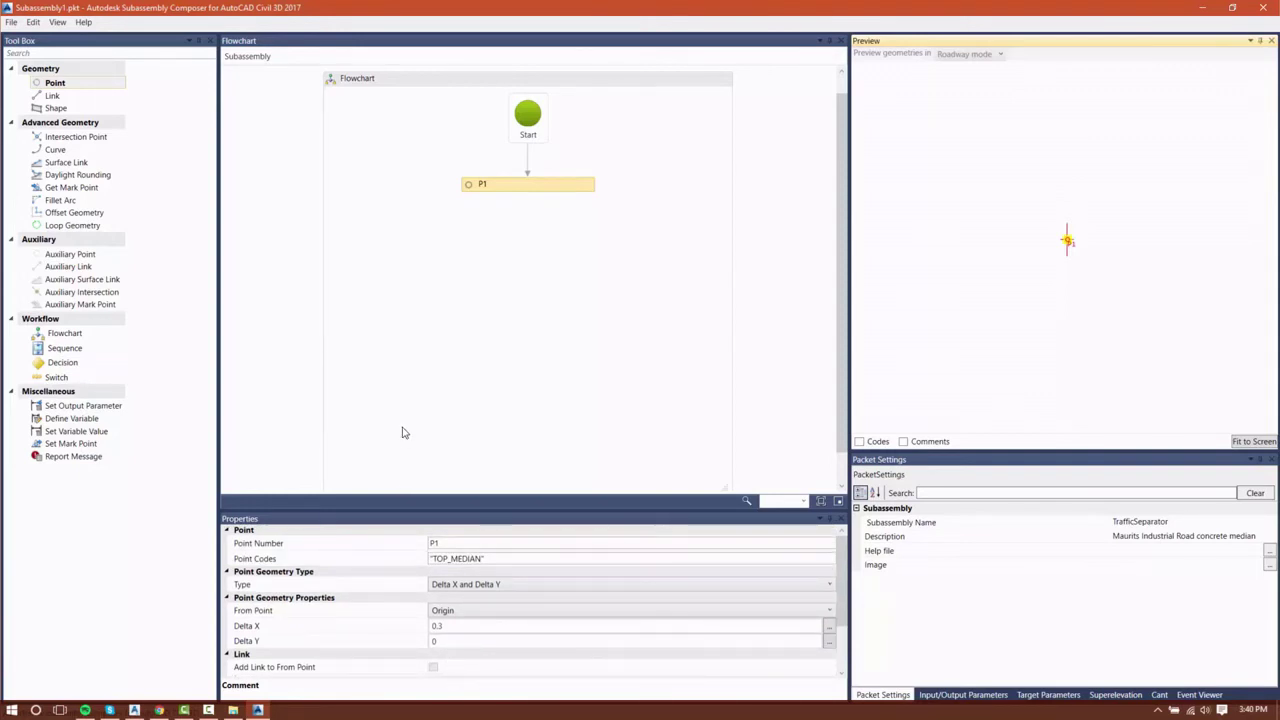
pyautogui.click(85, 108)
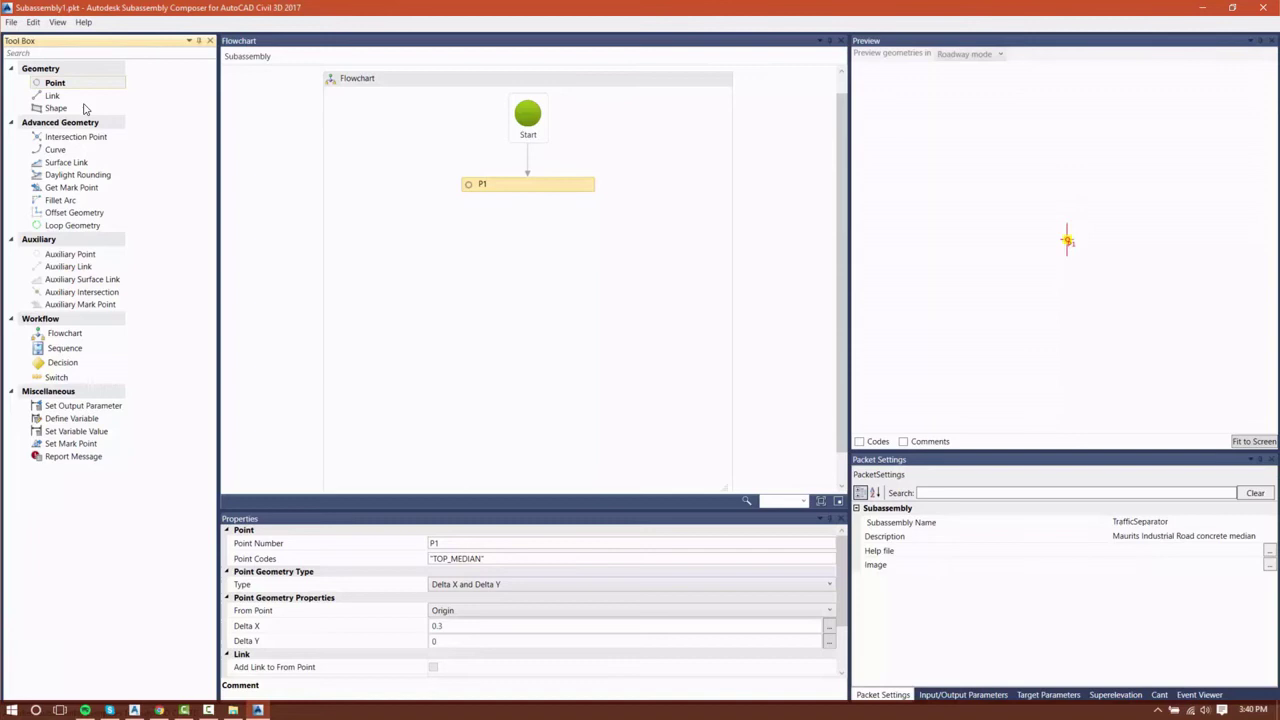
# Add point P2 after P1 with Delta X 2, then fit the preview to link L1
pyautogui.moveTo(85, 84); pyautogui.dragTo(651, 303)
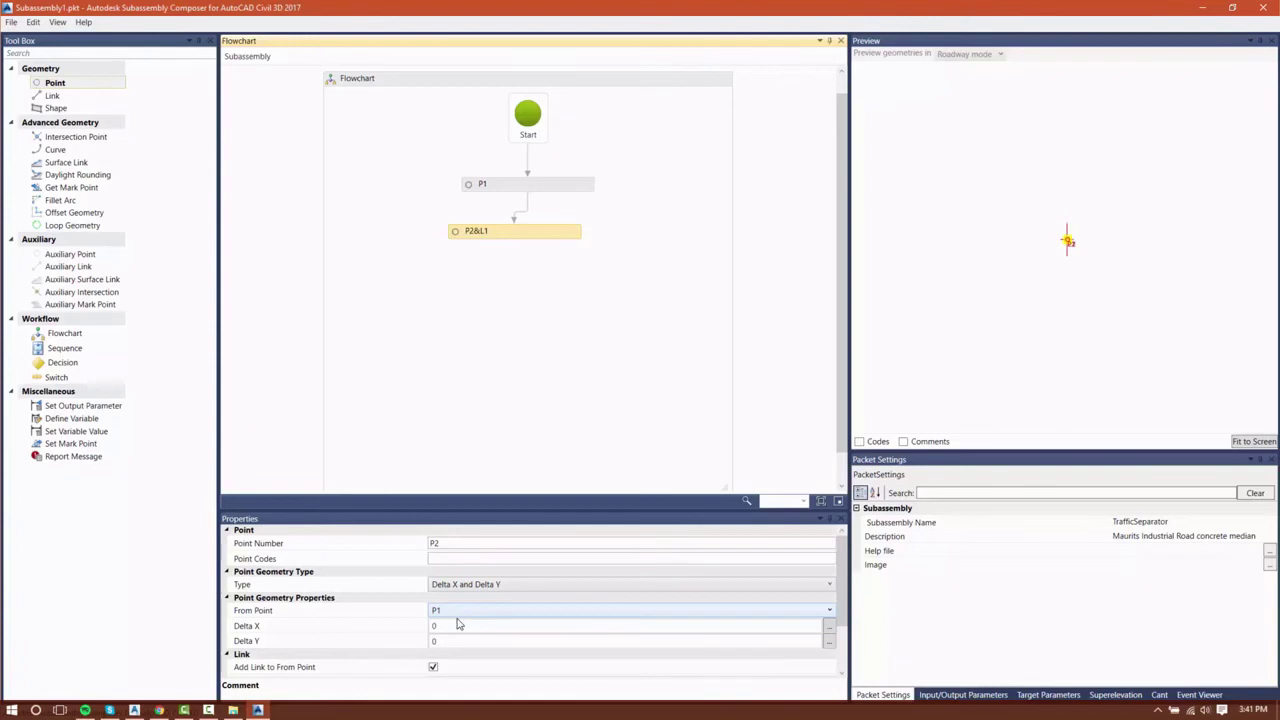
pyautogui.click(448, 630)
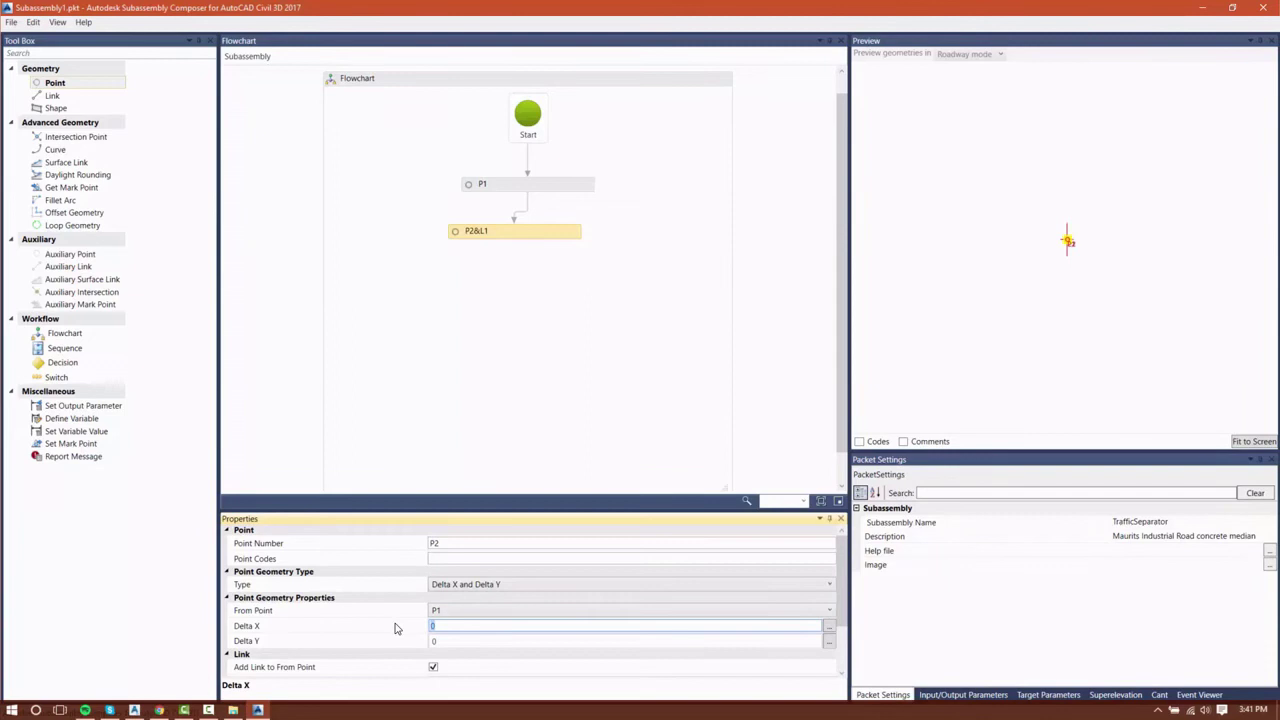
pyautogui.write('2')
pyautogui.press('Tab')
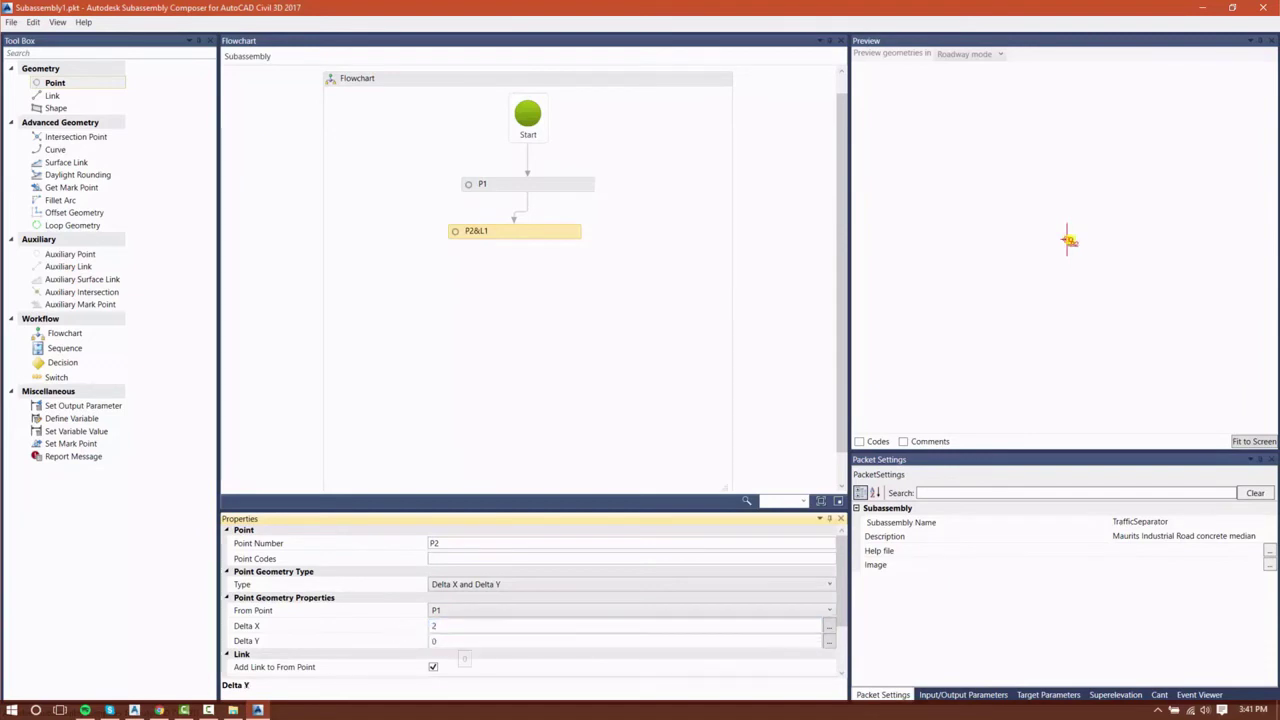
pyautogui.click(1250, 441)
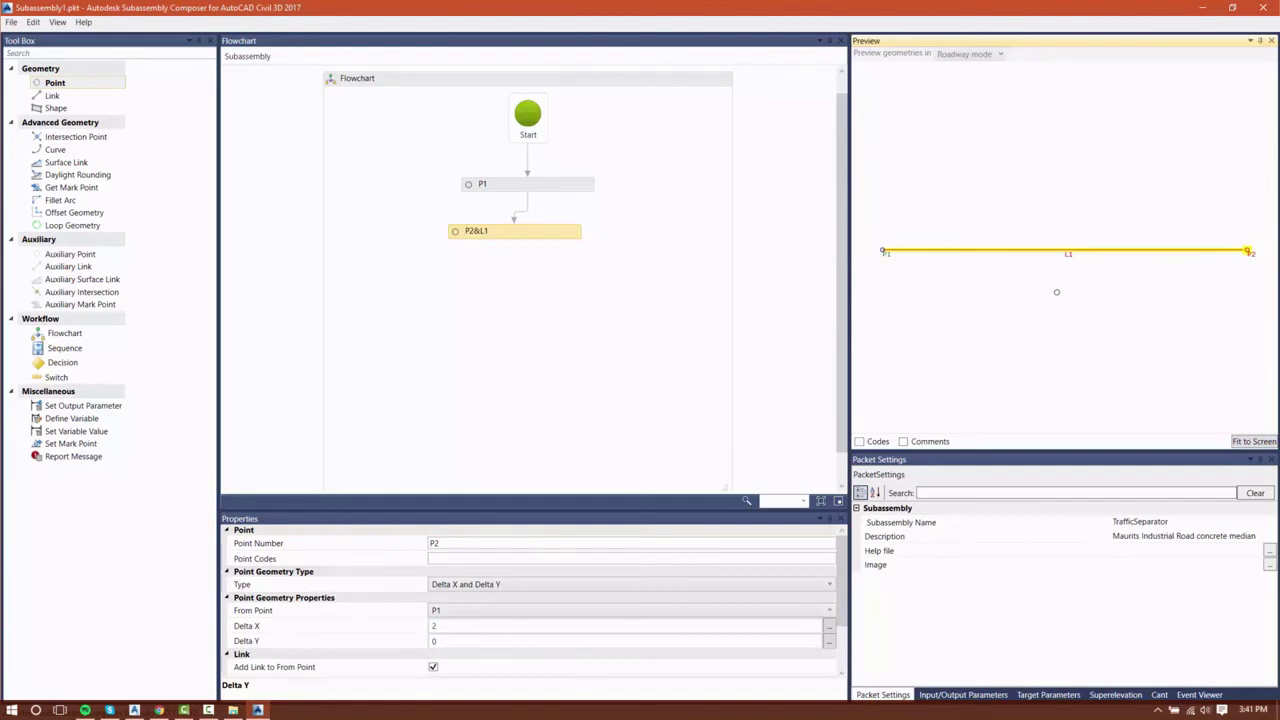
pyautogui.scroll(-2, 1056, 292)
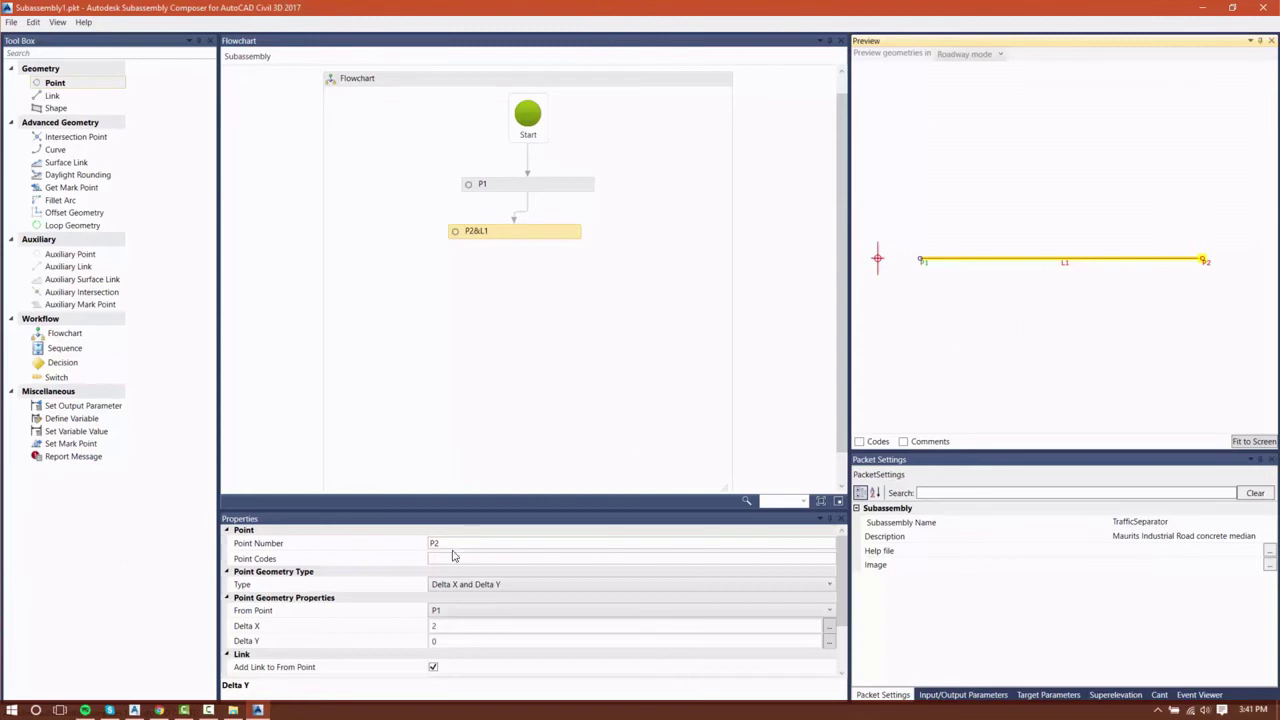
# Switch P2's geometry type to Slope and Delta X, giving L1 a -2.00% slope over 10 units
pyautogui.click(450, 584)
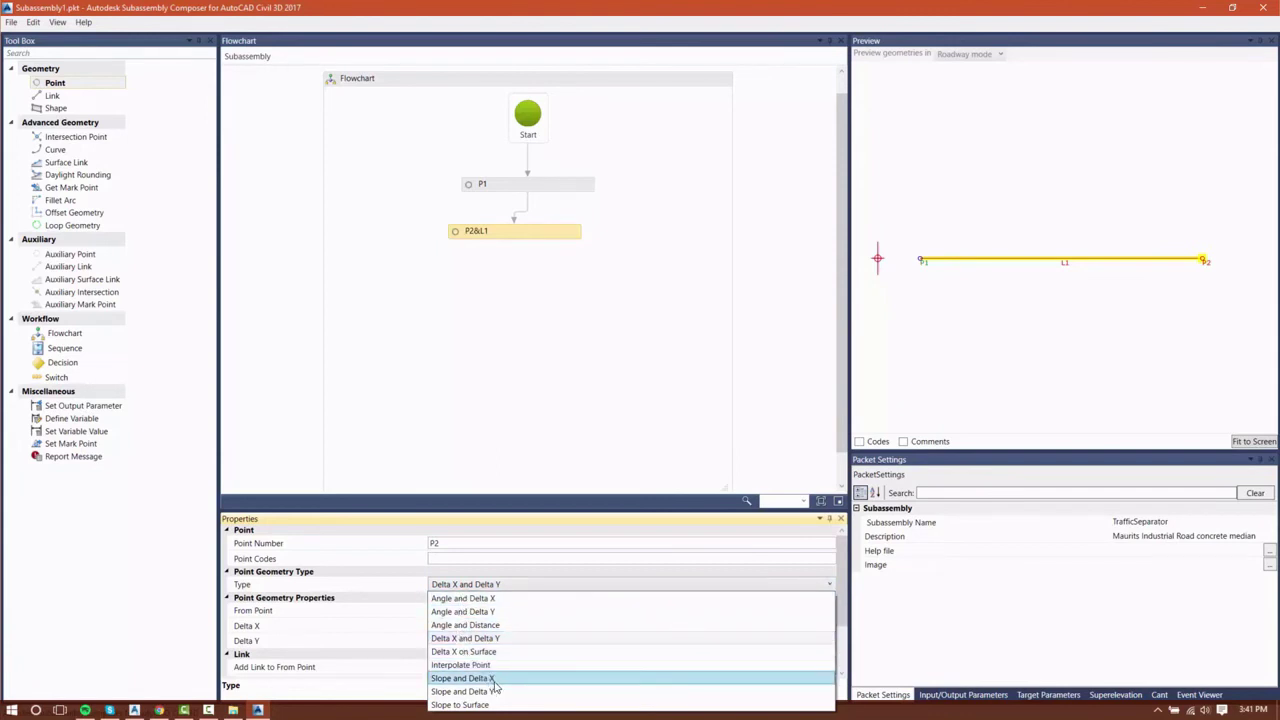
pyautogui.click(462, 678)
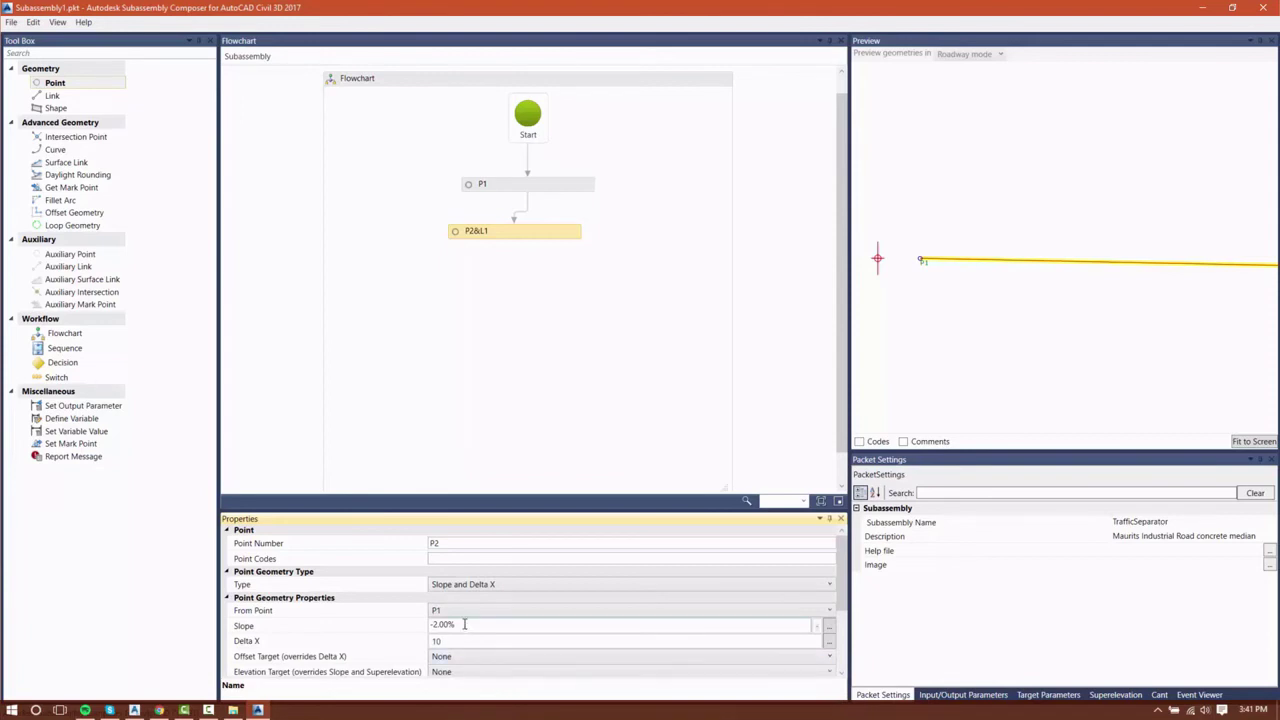
pyautogui.scroll(-2, 980, 305)
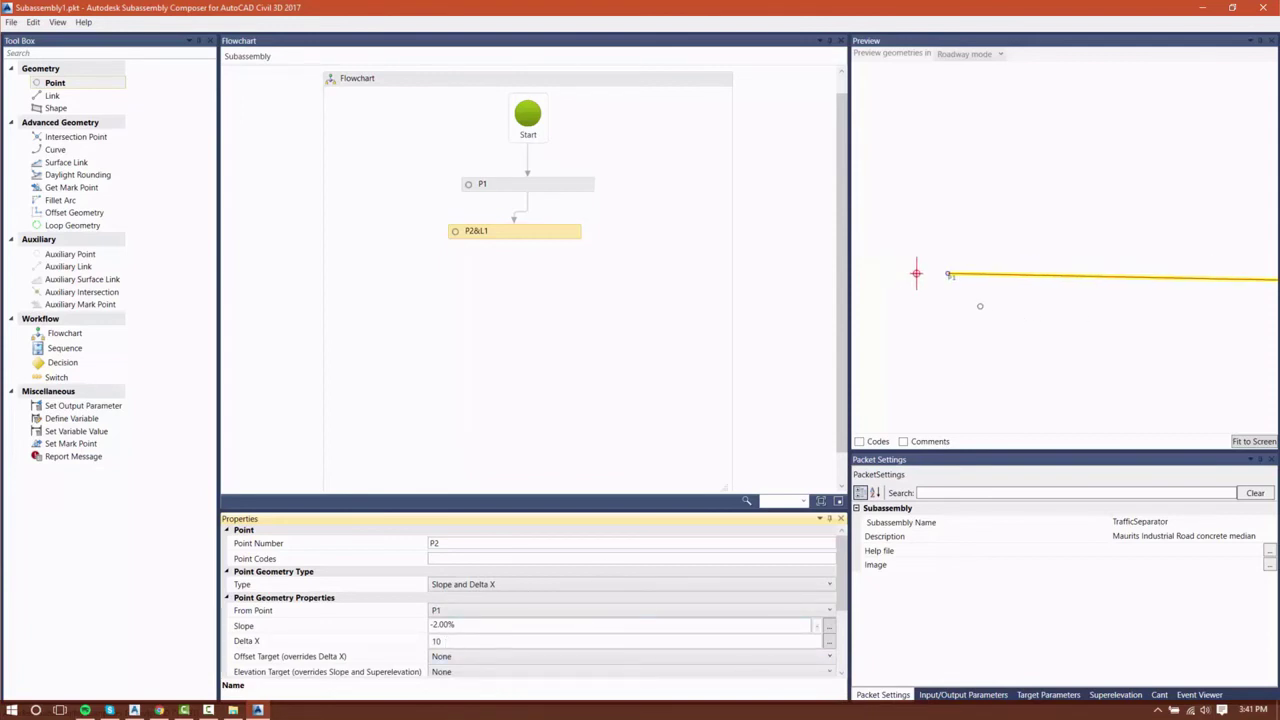
pyautogui.scroll(-3, 980, 305)
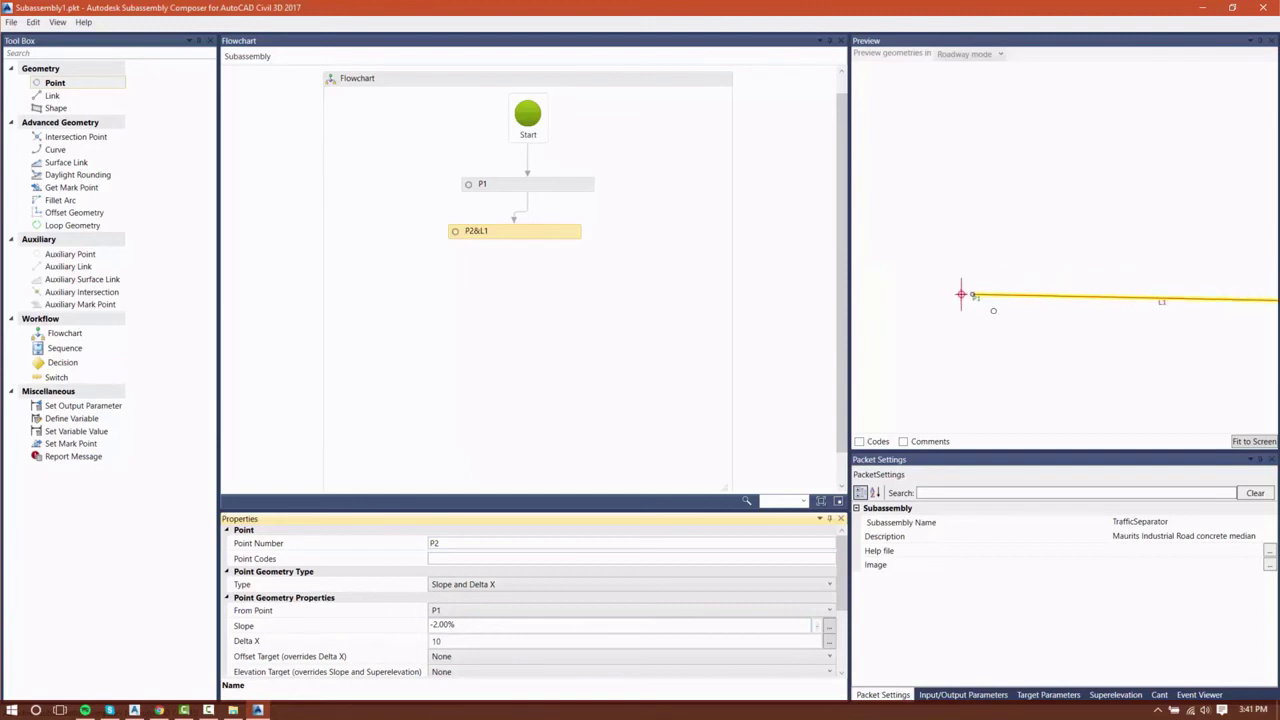
pyautogui.scroll(-3, 993, 310)
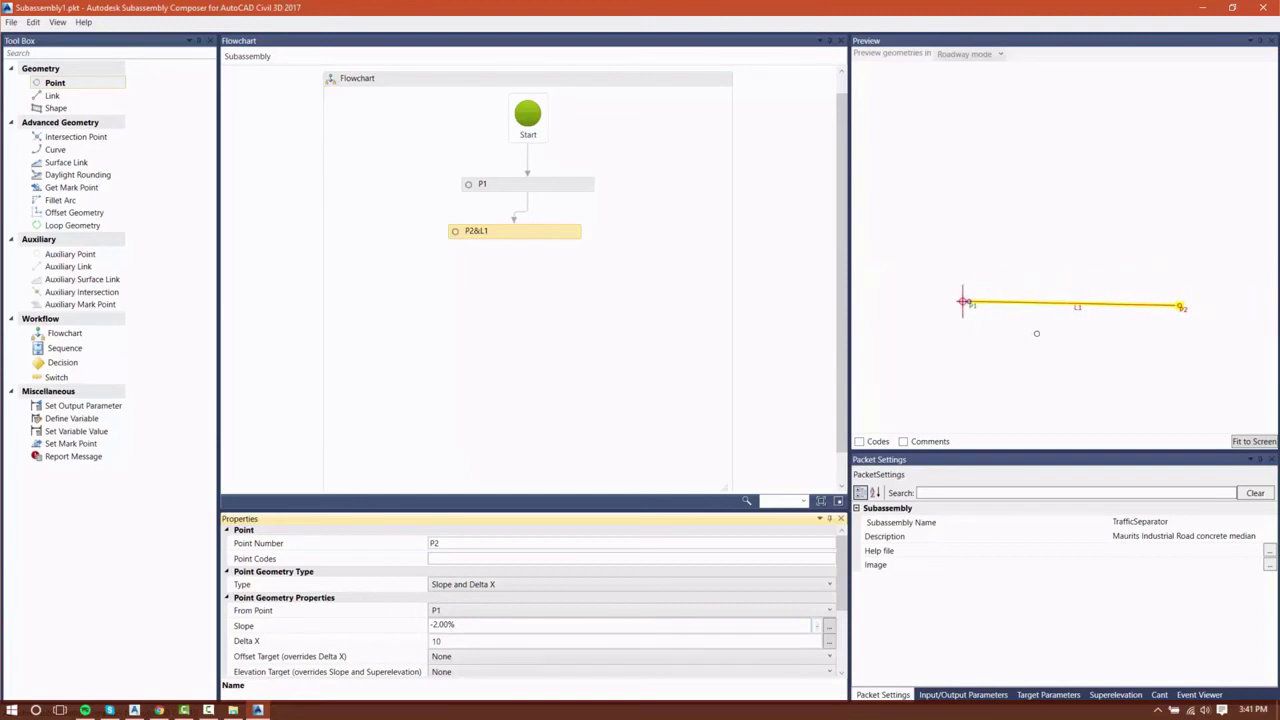
pyautogui.scroll(-1, 495, 635)
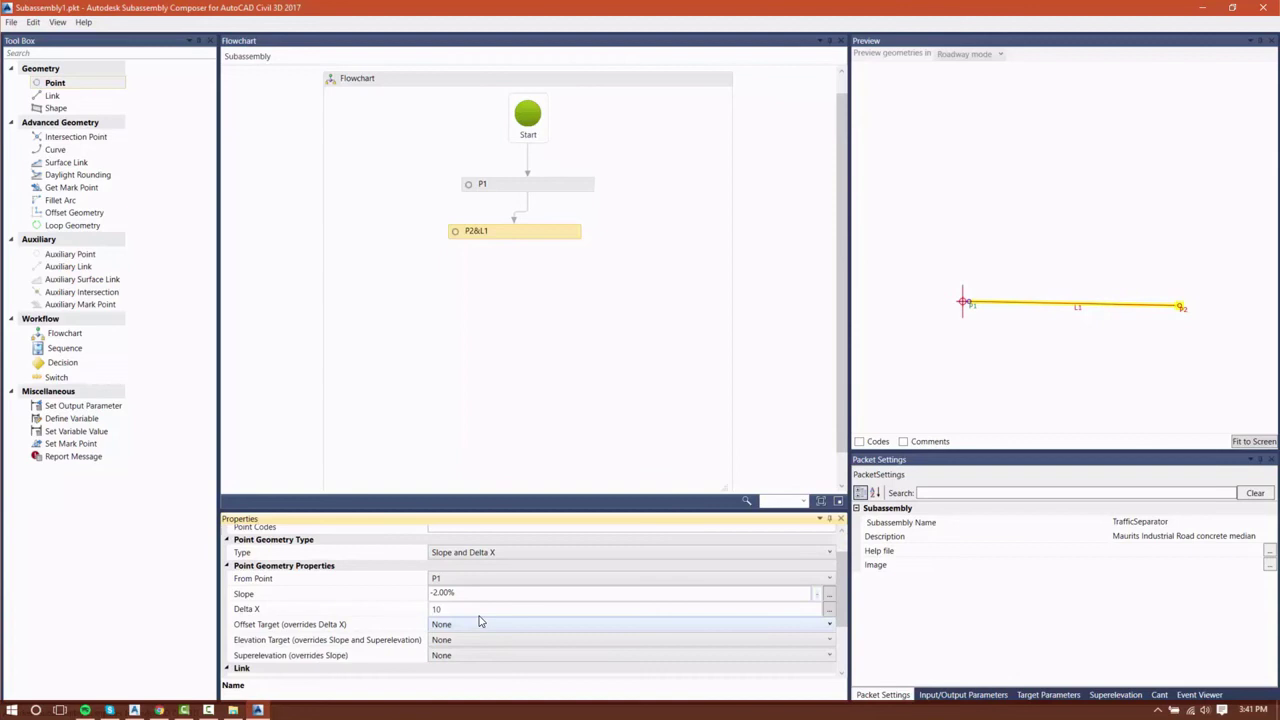
pyautogui.scroll(-1, 566, 566)
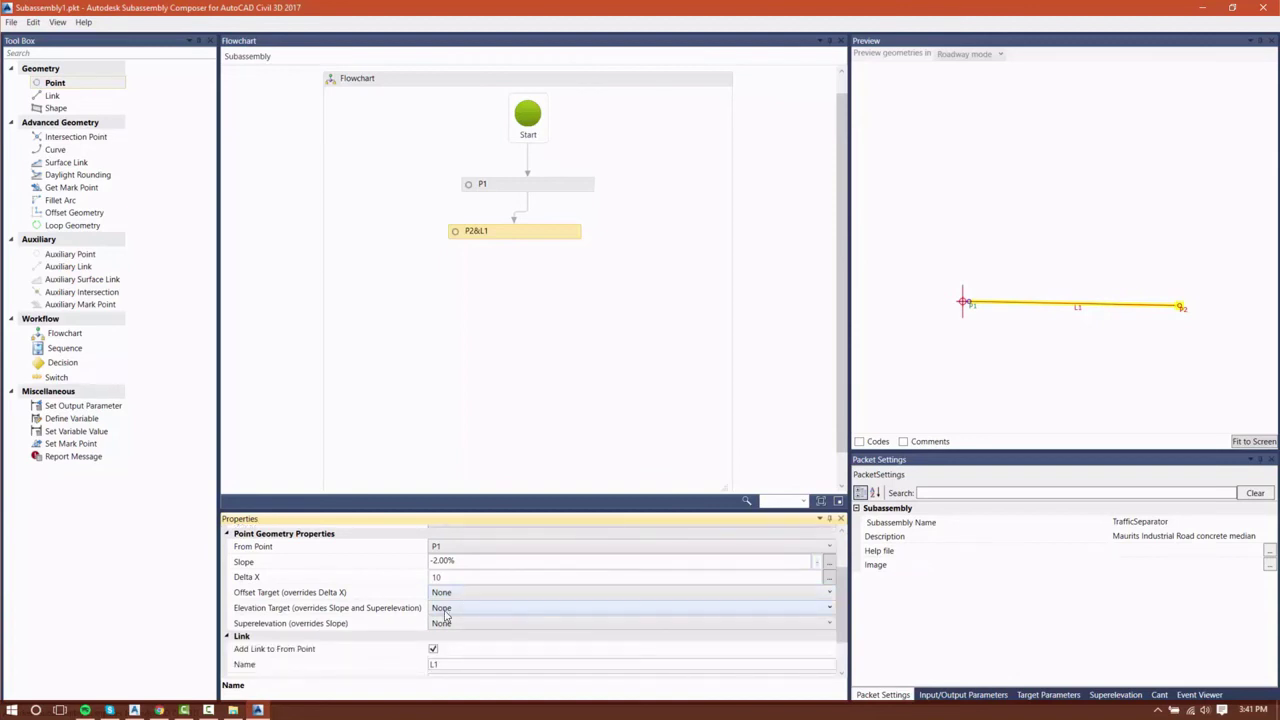
pyautogui.scroll(-1, 440, 652)
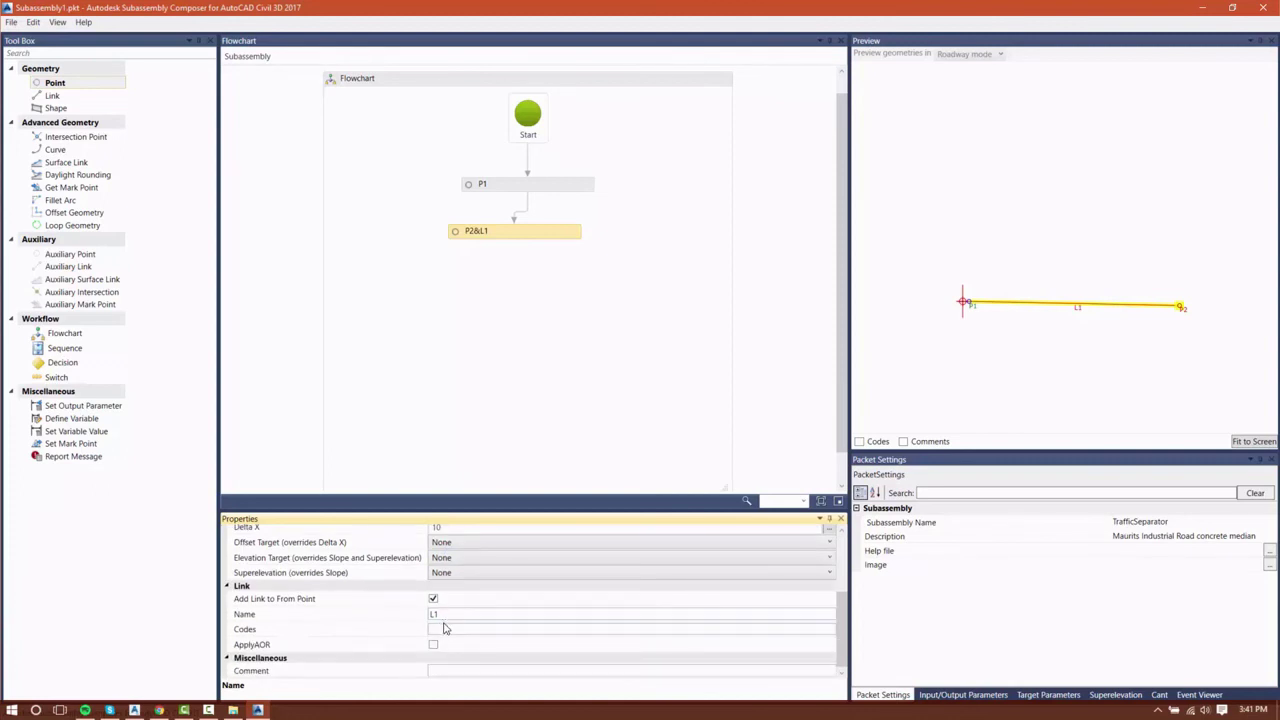
# Give link L1 the code TOP and the comment TOP OF LANE
pyautogui.click(445, 628)
pyautogui.write('"ToP"')
pyautogui.press('Tab')
pyautogui.click(447, 671)
pyautogui.write('TOP OF LANE')
pyautogui.press('Return')
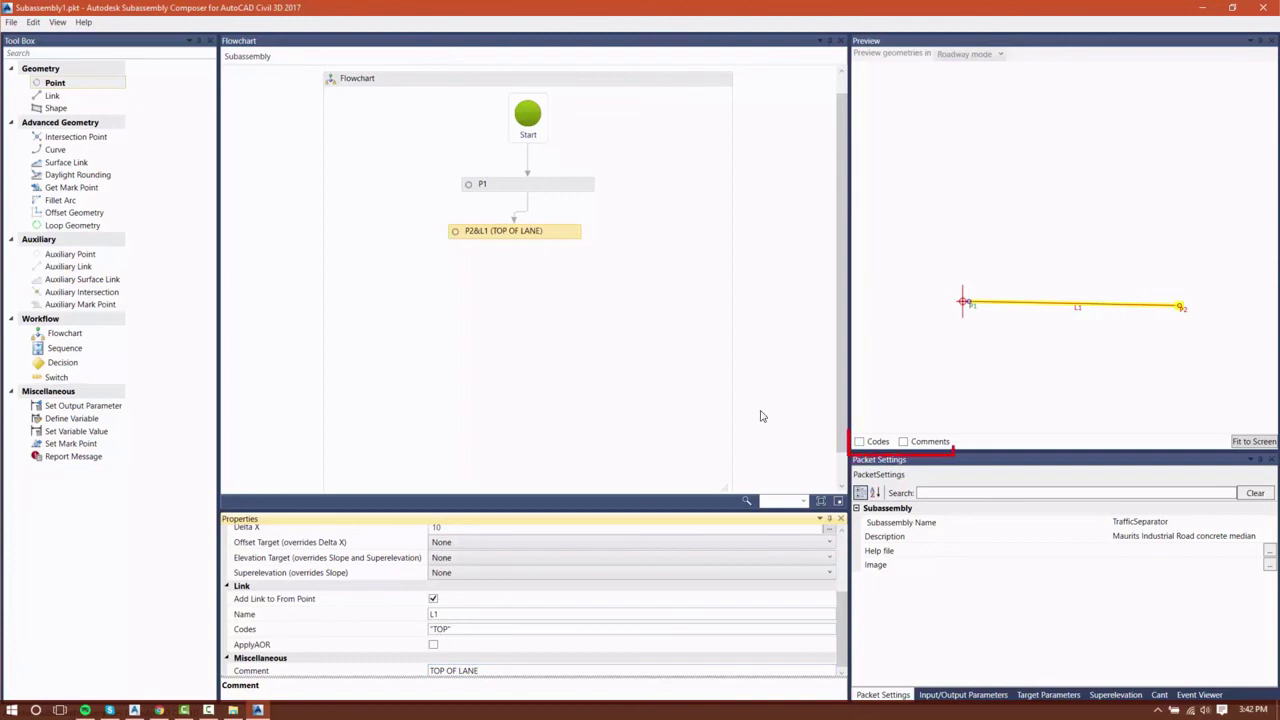
# Turn on Codes and Comments in the preview and deselect the P2&L1 flowchart node
pyautogui.click(858, 441)
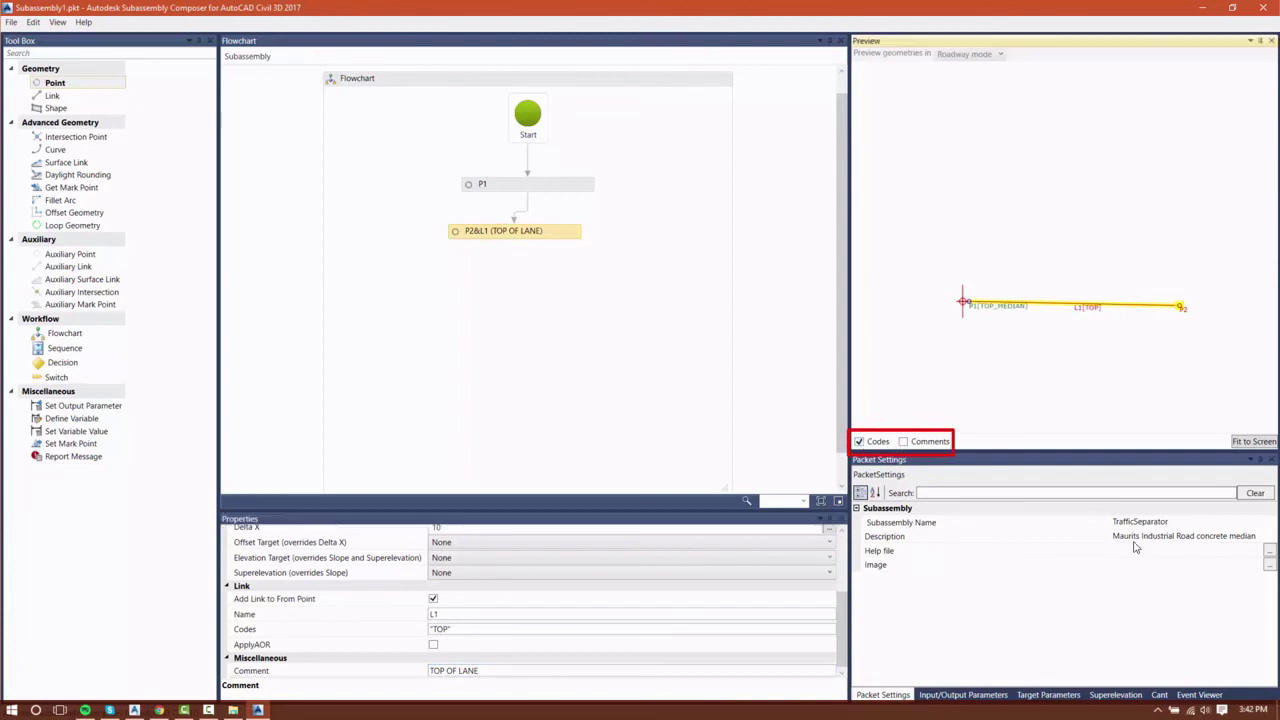
pyautogui.click(904, 441)
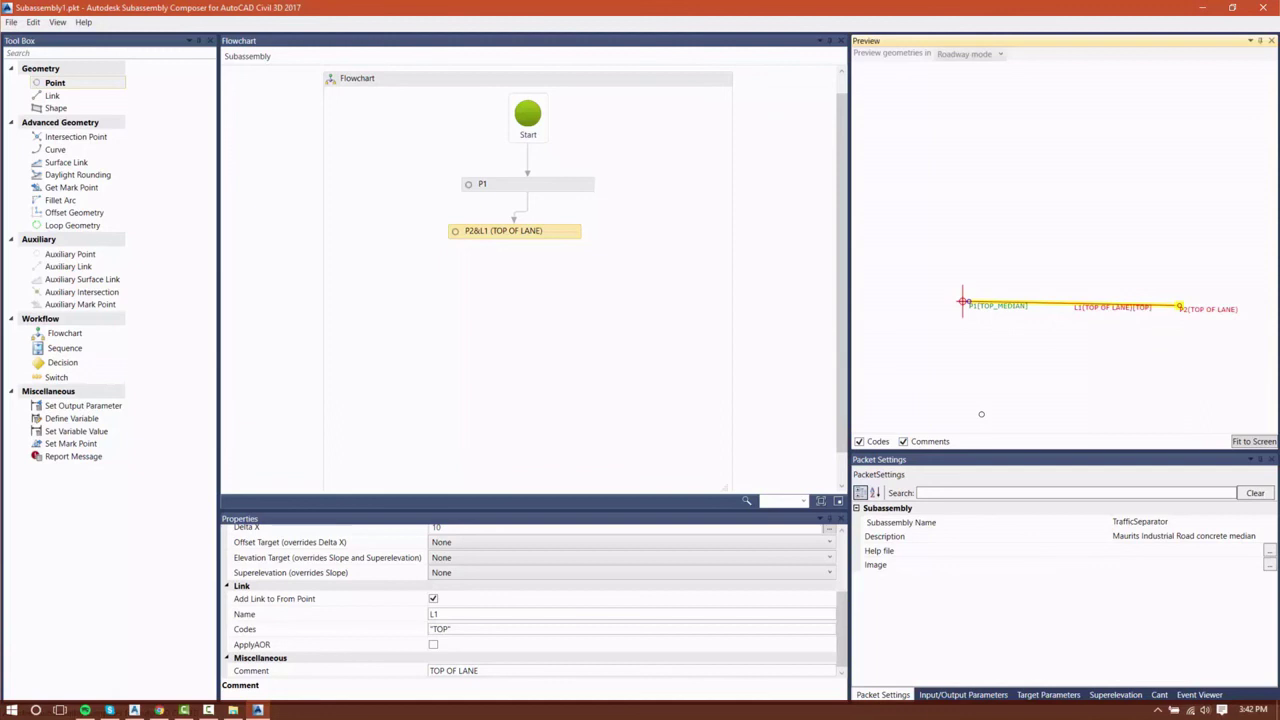
pyautogui.click(644, 318)
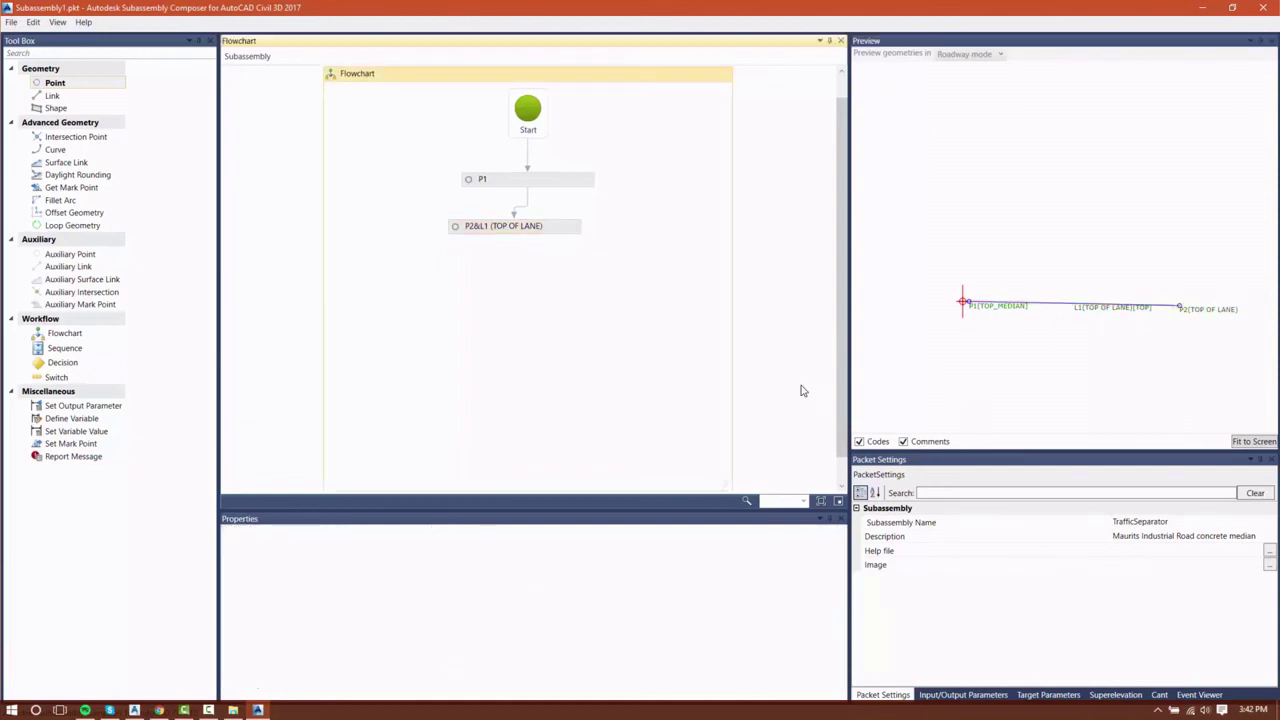
pyautogui.scroll(1, 648, 319)
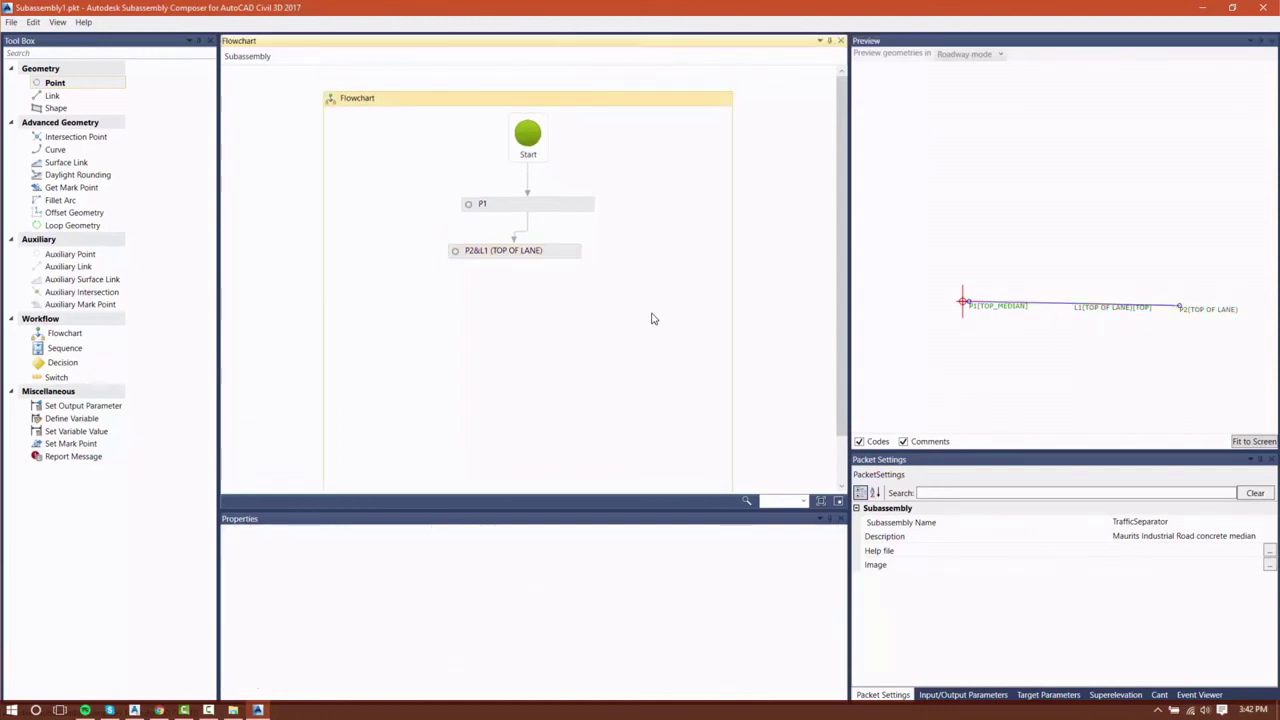